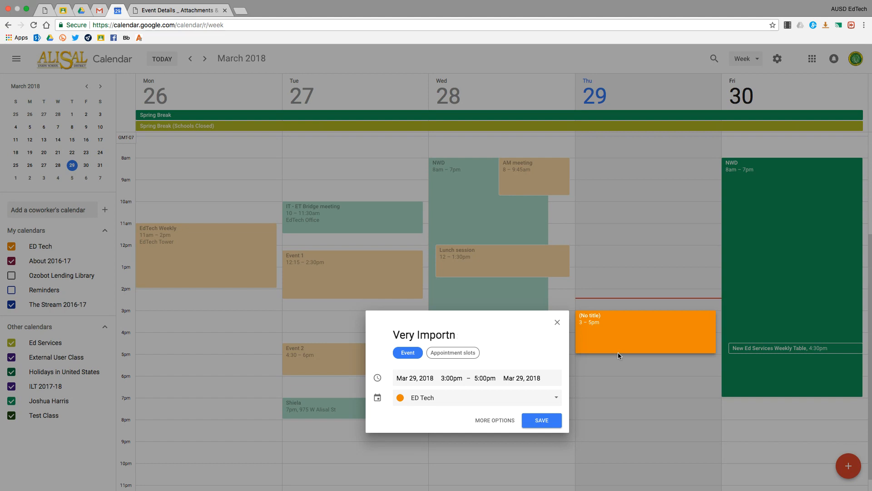
Step: Complete the new event's title as "Very Important Meeting" and open its full editing options
{"action": "type", "text": "g"}
{"action": "key", "text": "BackSpace"}
{"action": "key", "text": "BackSpace"}
{"action": "key", "text": "BackSpace"}
{"action": "key", "text": "BackSpace"}
{"action": "type", "text": "eting"}
{"action": "left_click", "coordinate": [506, 422]}
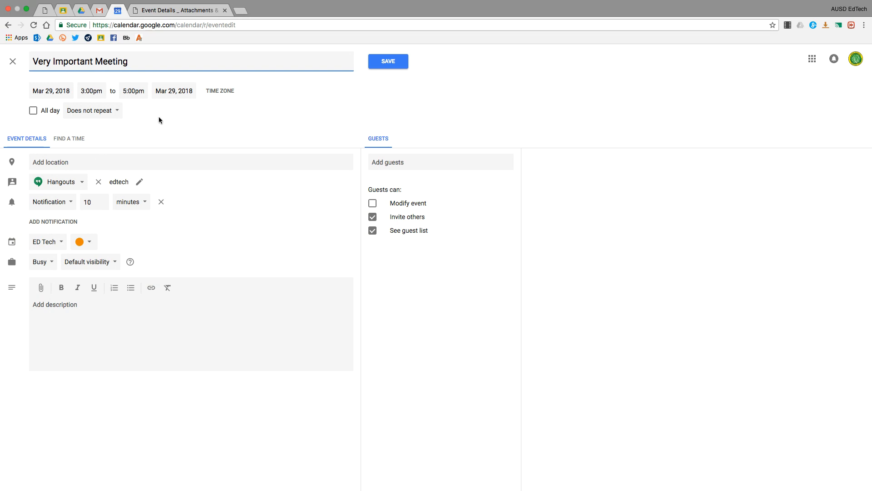
{"action": "left_click", "coordinate": [103, 115]}
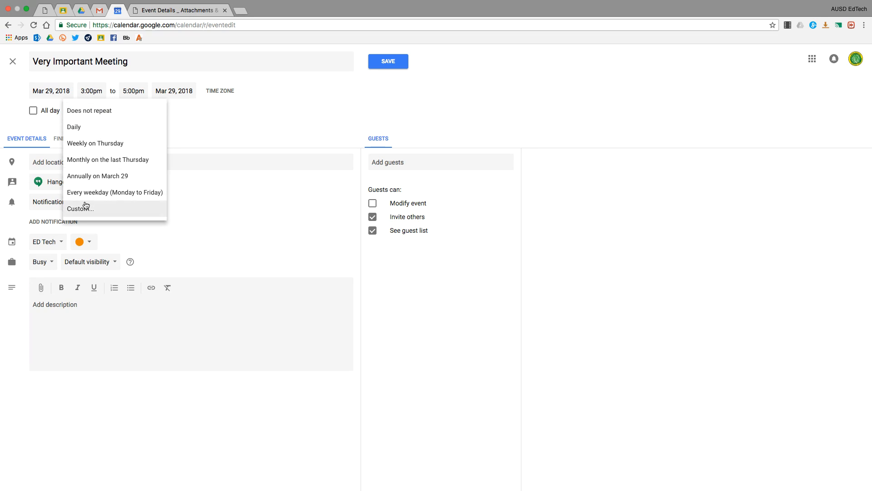
{"action": "left_click", "coordinate": [183, 129]}
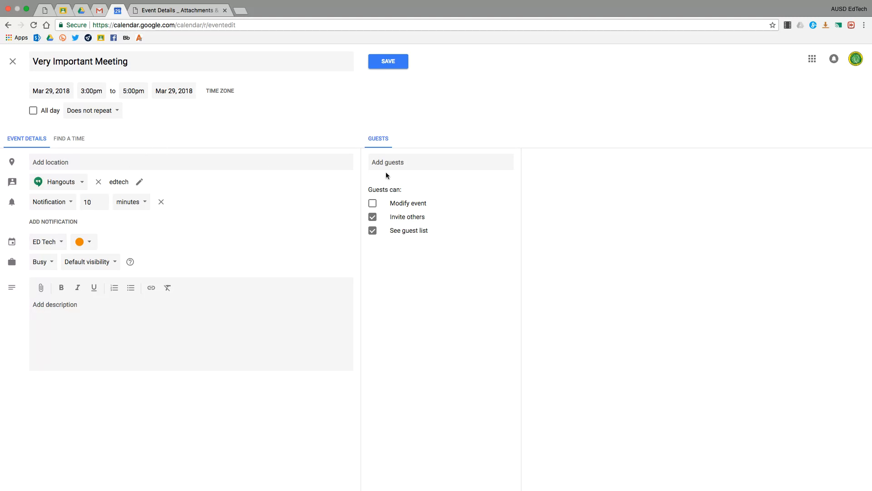
Step: Invite three coworkers to the meeting as guests, picking each from the suggested contacts
{"action": "left_click", "coordinate": [395, 162]}
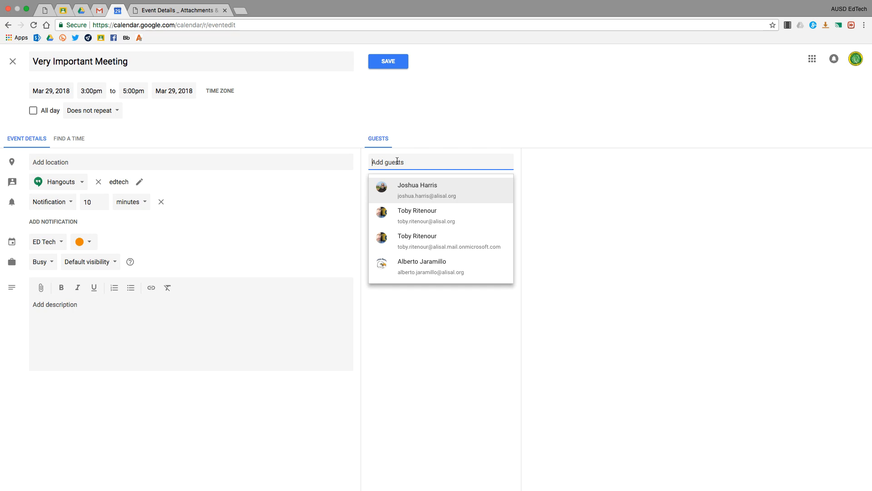
{"action": "left_click", "coordinate": [404, 197]}
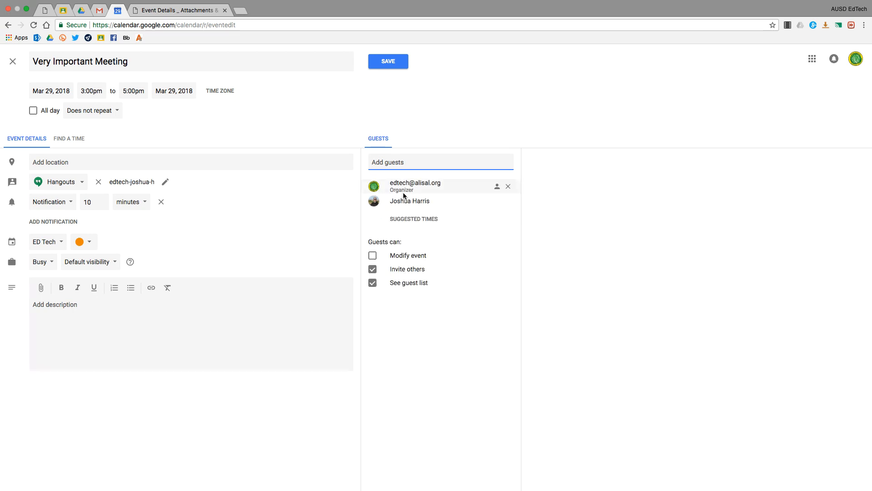
{"action": "type", "text": "ben"}
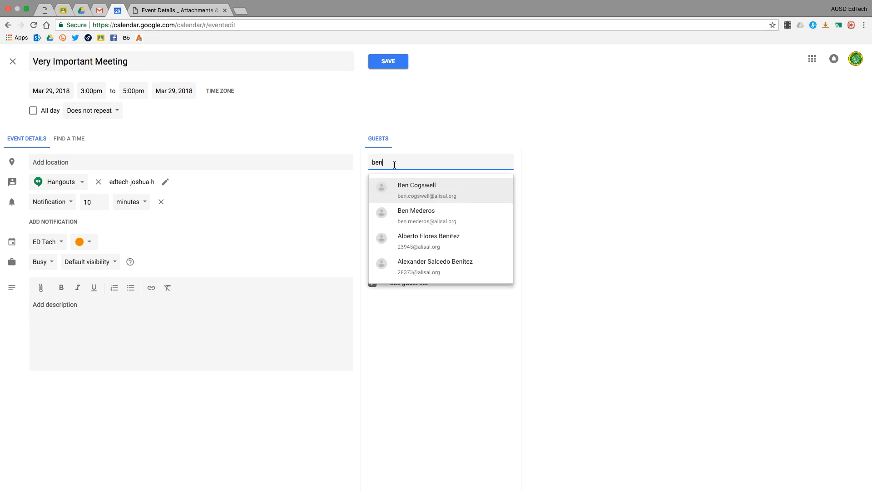
{"action": "key", "text": "Return"}
{"action": "type", "text": "geor"}
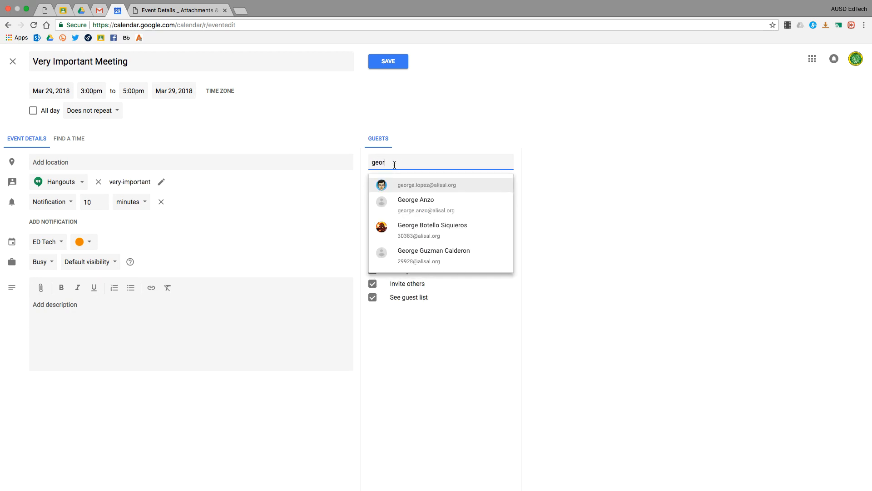
{"action": "key", "text": "Return"}
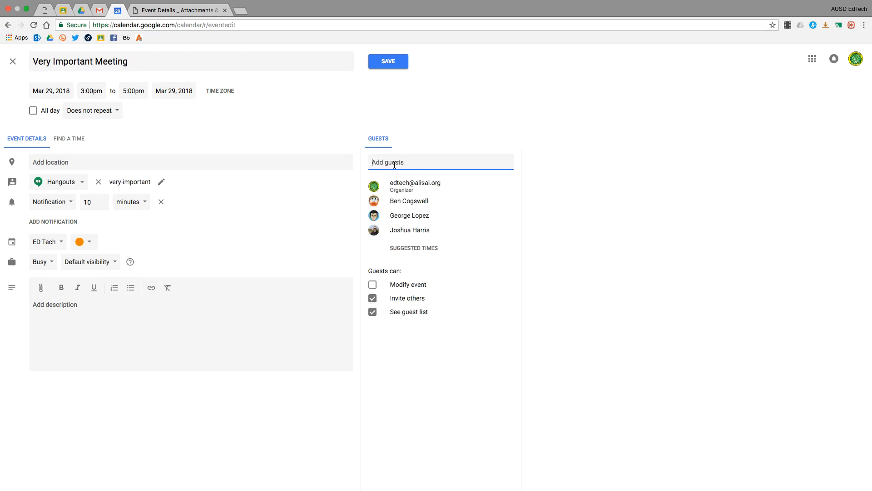
Step: Set the event location to the suggested address for Sanchez Elementary School
{"action": "left_click", "coordinate": [79, 161]}
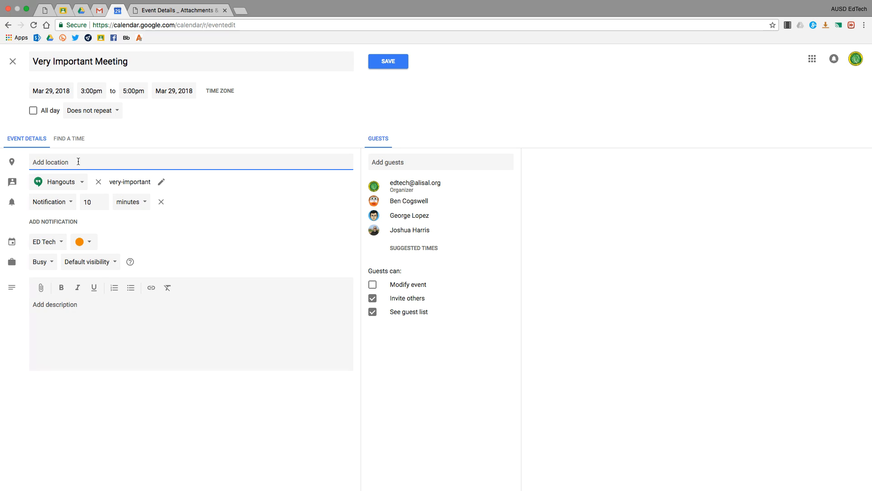
{"action": "type", "text": "Jesse"}
{"action": "key", "text": "Down"}
{"action": "key", "text": "Return"}
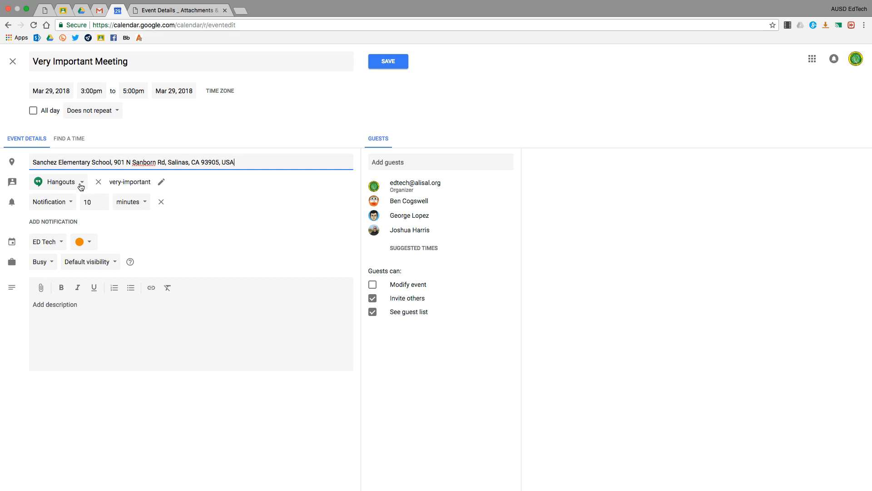
Step: Add a second reminder to the event, sent by email 2 days before
{"action": "left_click", "coordinate": [61, 222]}
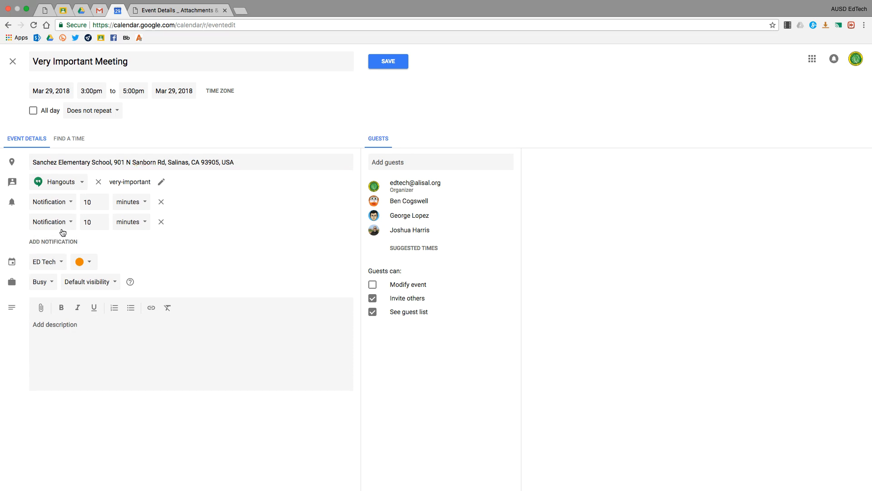
{"action": "left_click", "coordinate": [65, 224]}
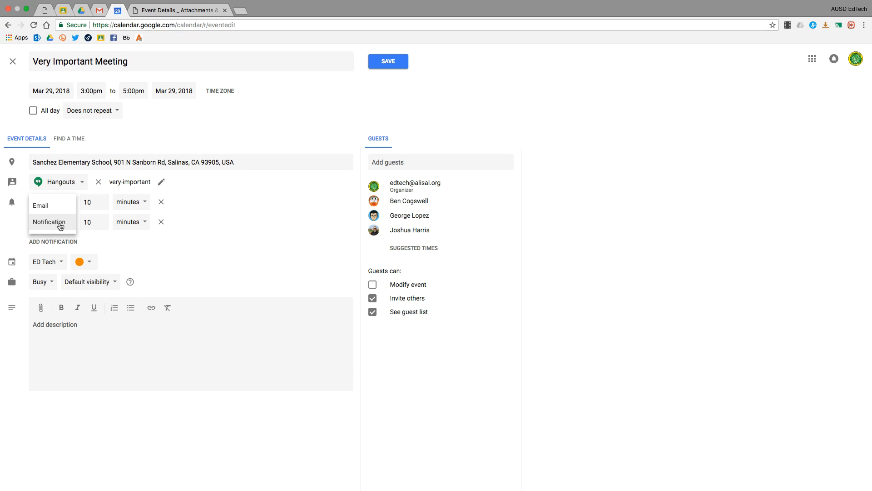
{"action": "left_click", "coordinate": [43, 205]}
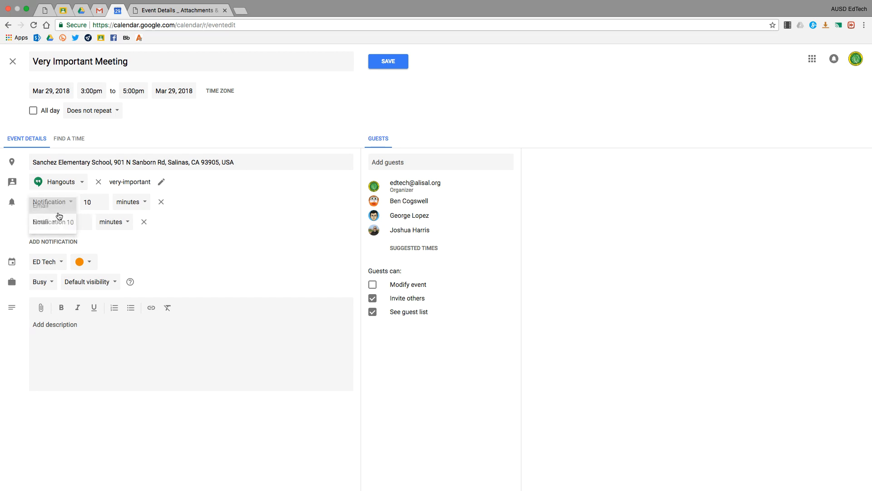
{"action": "left_click", "coordinate": [109, 224]}
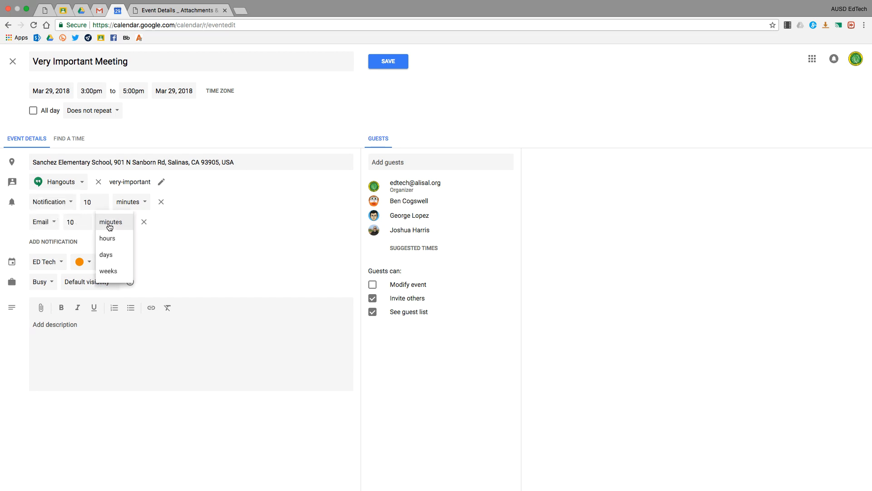
{"action": "left_click", "coordinate": [113, 256]}
{"action": "left_click", "coordinate": [75, 220]}
{"action": "left_click_drag", "start_coordinate": [75, 220], "coordinate": [67, 221]}
{"action": "type", "text": "2"}
{"action": "left_click", "coordinate": [136, 248]}
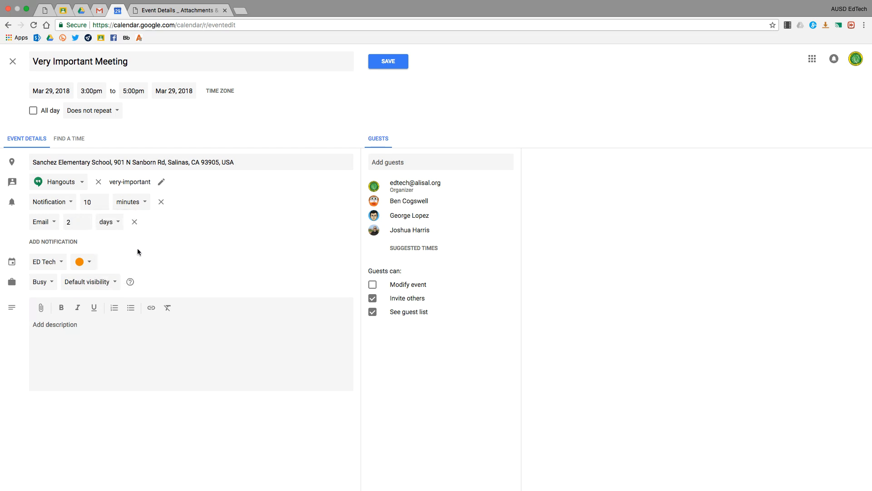
Step: Change the event color to Tomato
{"action": "left_click", "coordinate": [83, 268]}
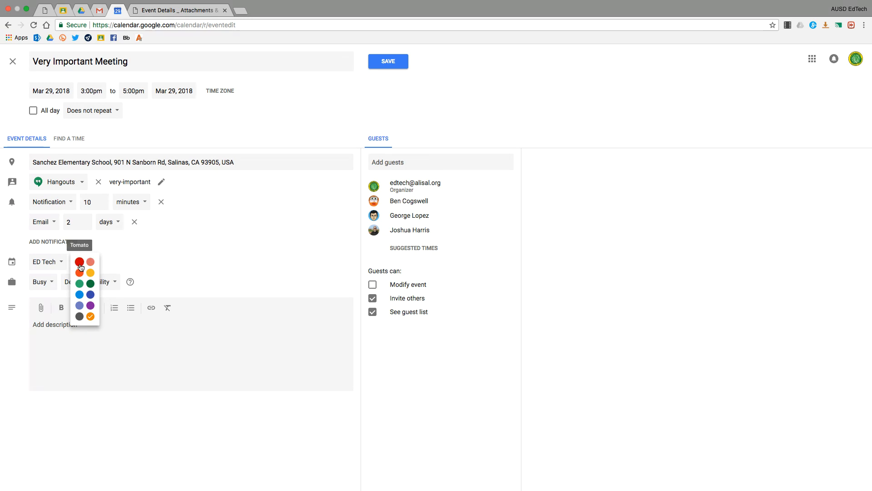
{"action": "left_click", "coordinate": [80, 262]}
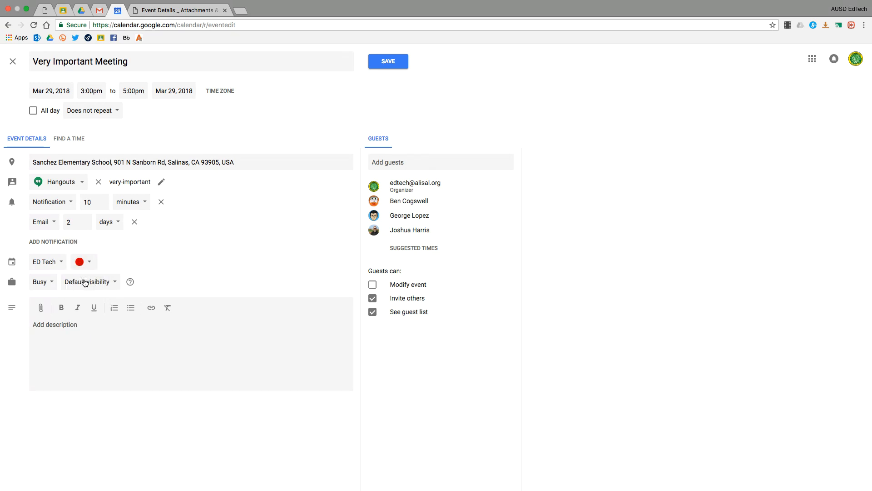
{"action": "left_click", "coordinate": [48, 286]}
{"action": "left_click", "coordinate": [49, 286]}
{"action": "left_click", "coordinate": [49, 286]}
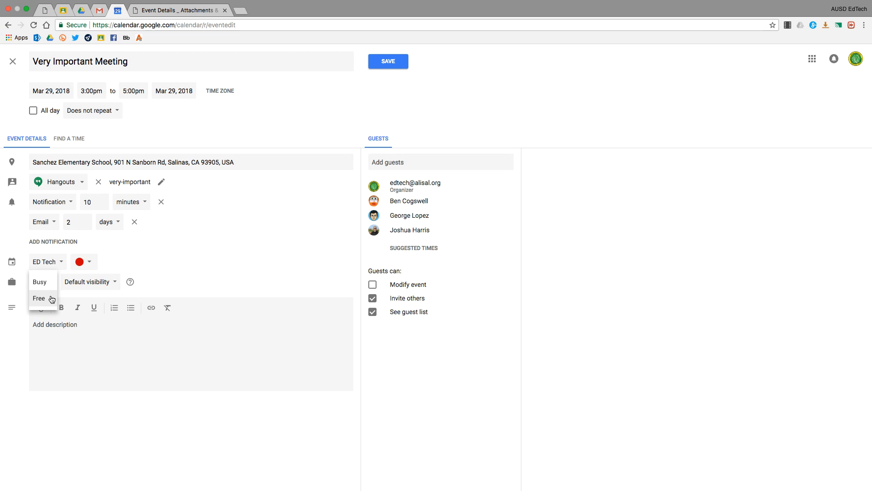
{"action": "left_click", "coordinate": [174, 280]}
{"action": "left_click", "coordinate": [104, 281]}
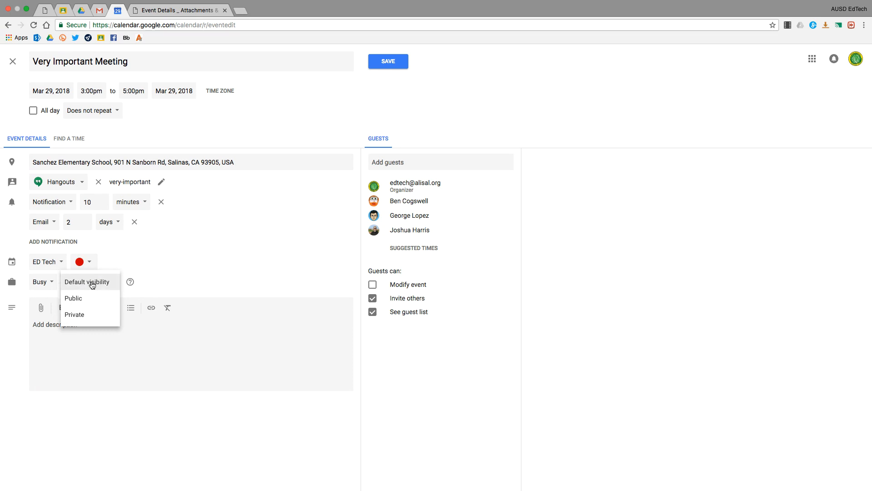
{"action": "left_click", "coordinate": [92, 282]}
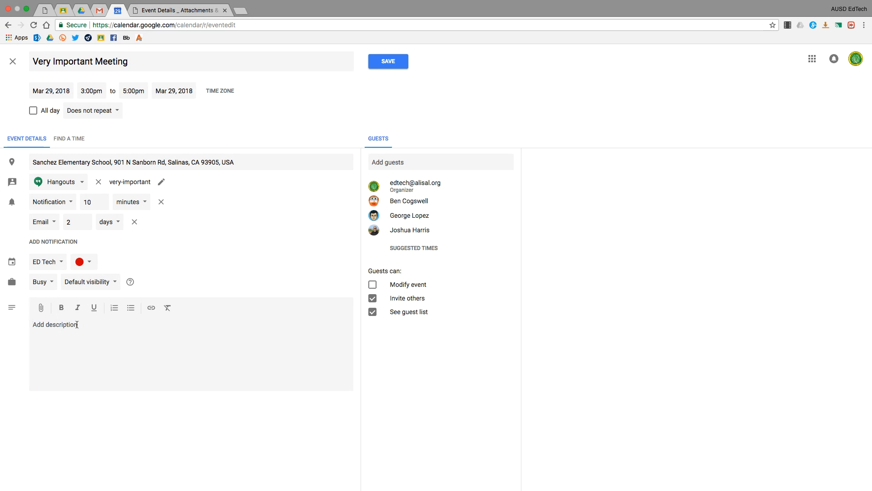
Step: Write "THIS IS THE DESCRIPTION!" in bold as the first line of the event description
{"action": "left_click", "coordinate": [63, 312]}
{"action": "type", "text": "THIS IS THE DESCRIPTION!"}
{"action": "left_click", "coordinate": [63, 312]}
{"action": "left_click", "coordinate": [78, 308]}
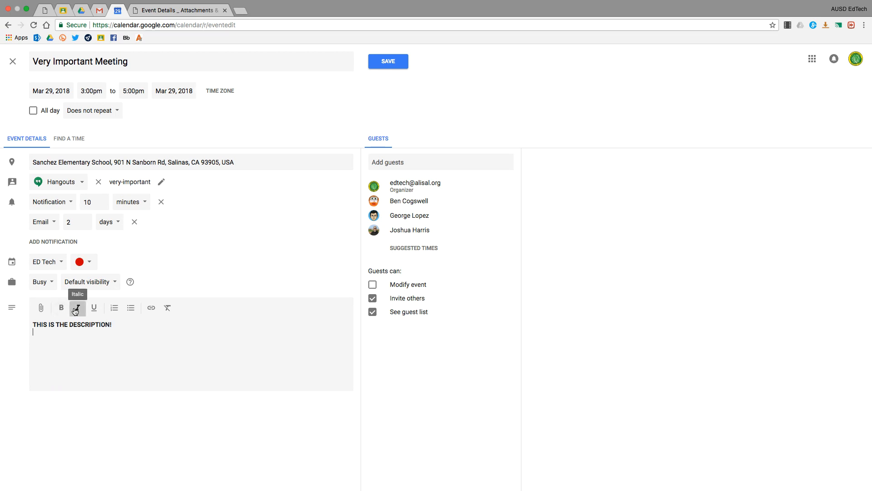
{"action": "left_click", "coordinate": [70, 163]}
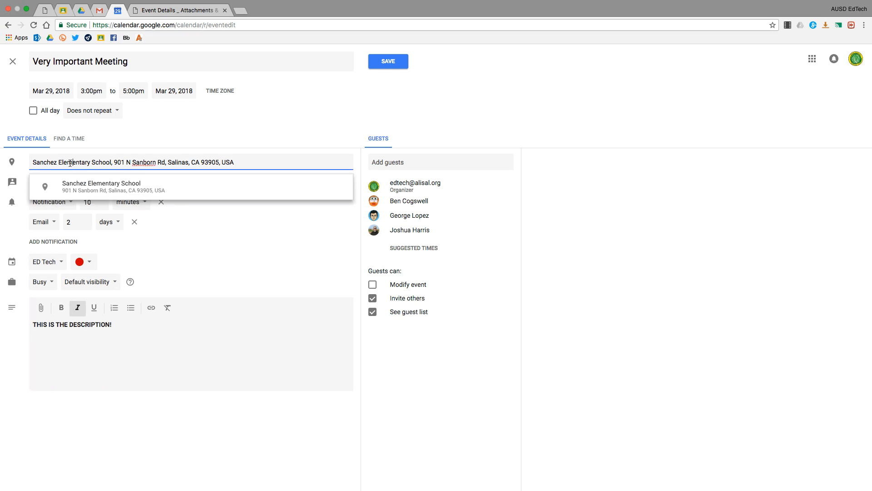
{"action": "left_click", "coordinate": [74, 185]}
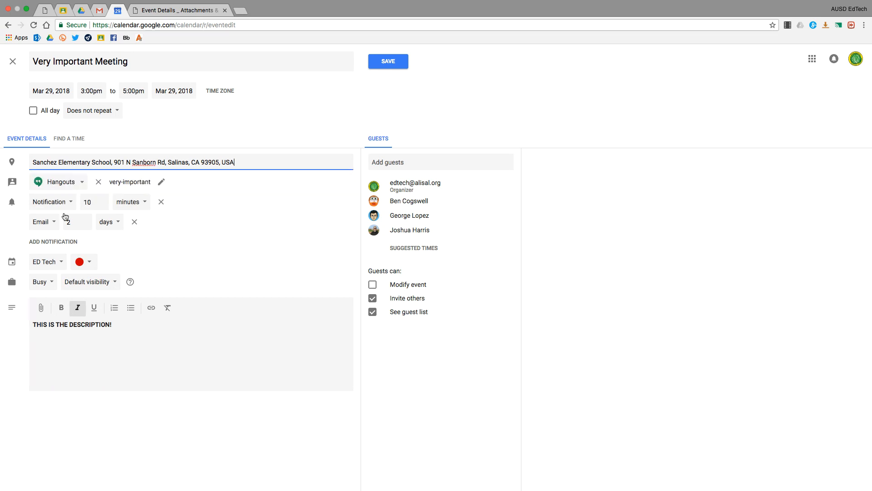
Step: Add the line "Room 26" below the description heading, formatted in bold, italic and underline
{"action": "left_click", "coordinate": [70, 338]}
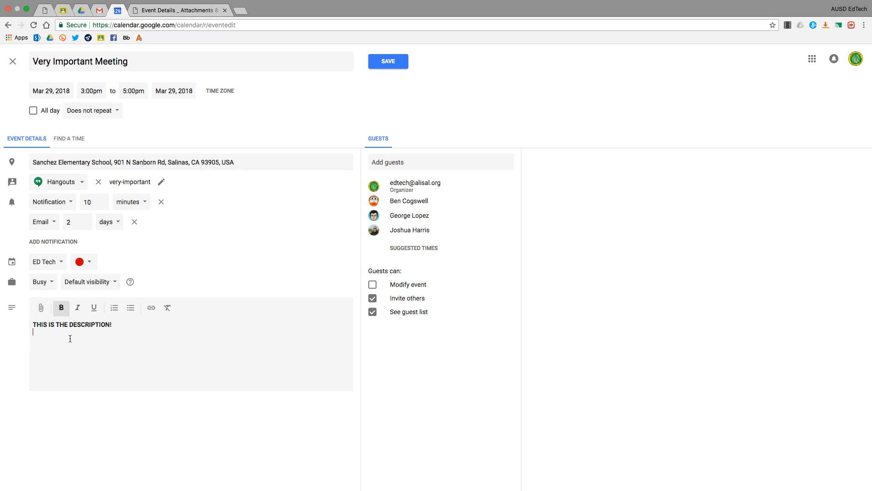
{"action": "type", "text": "In"}
{"action": "type", "text": "R"}
{"action": "type", "text": "oom"}
{"action": "type", "text": " 26"}
{"action": "left_click_drag", "start_coordinate": [58, 340], "coordinate": [32, 339]}
{"action": "left_click", "coordinate": [78, 308]}
{"action": "left_click", "coordinate": [94, 308]}
{"action": "left_click", "coordinate": [63, 340]}
{"action": "left_click_drag", "start_coordinate": [30, 342], "coordinate": [41, 352]}
{"action": "left_click", "coordinate": [67, 345]}
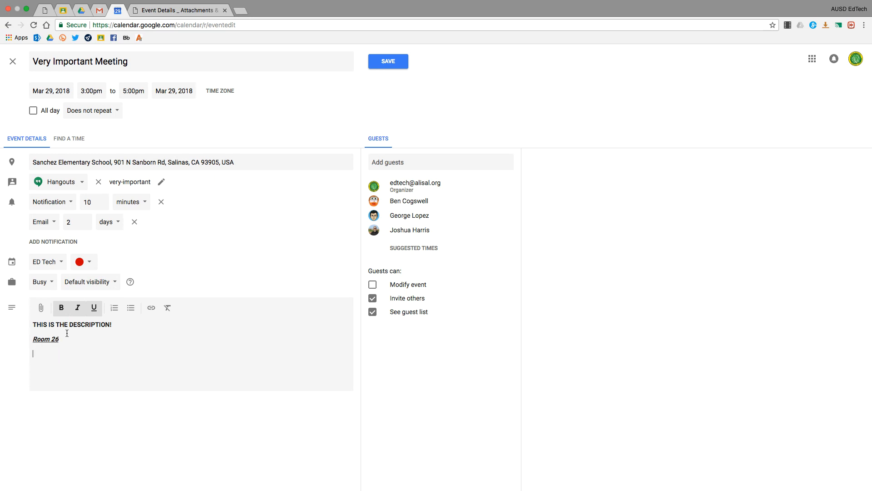
Step: Turn off bold, italic and underline and add the plain line "Please be prepared with:" below the room number
{"action": "left_click", "coordinate": [62, 308]}
{"action": "left_click", "coordinate": [78, 308]}
{"action": "left_click", "coordinate": [95, 307]}
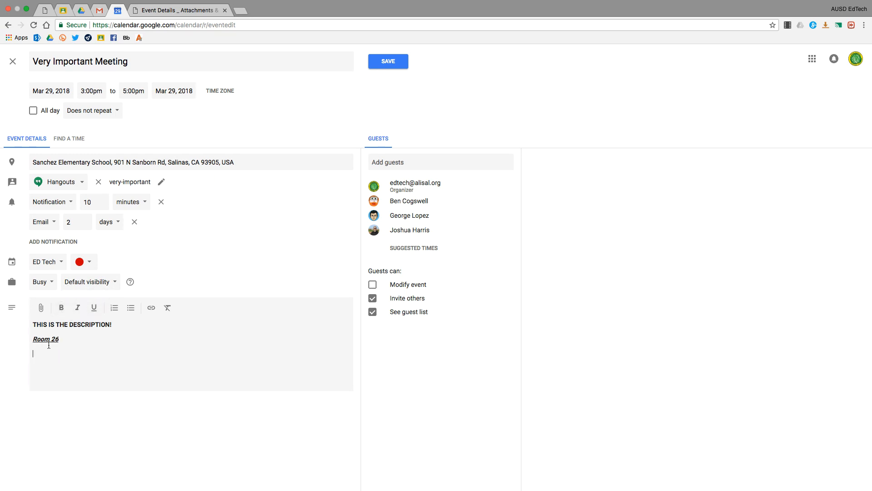
{"action": "type", "text": "Please be prepared with:"}
Step: Add a bulleted list to the description with the items "Your laptop", "Budgets" and "reports"
{"action": "left_click", "coordinate": [130, 309]}
{"action": "type", "text": "You"}
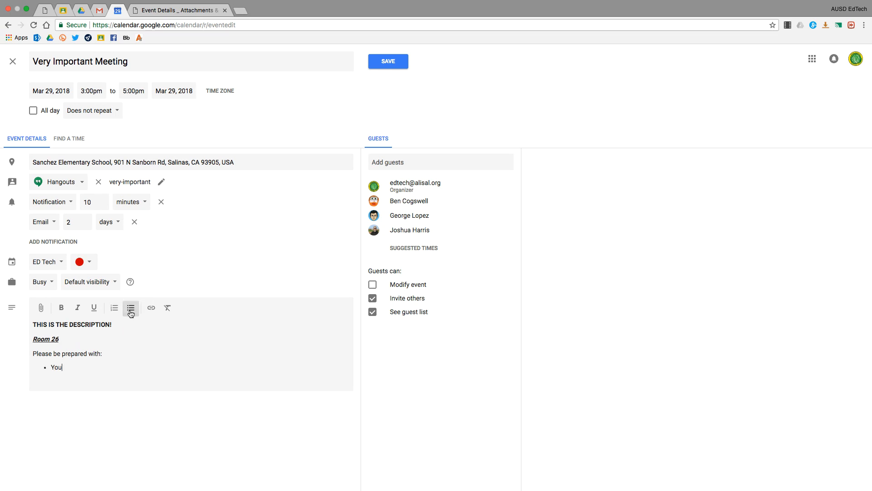
{"action": "type", "text": "r lapt"}
{"action": "type", "text": "op "}
{"action": "type", "text": "Bidgets"}
{"action": "key", "text": "Return"}
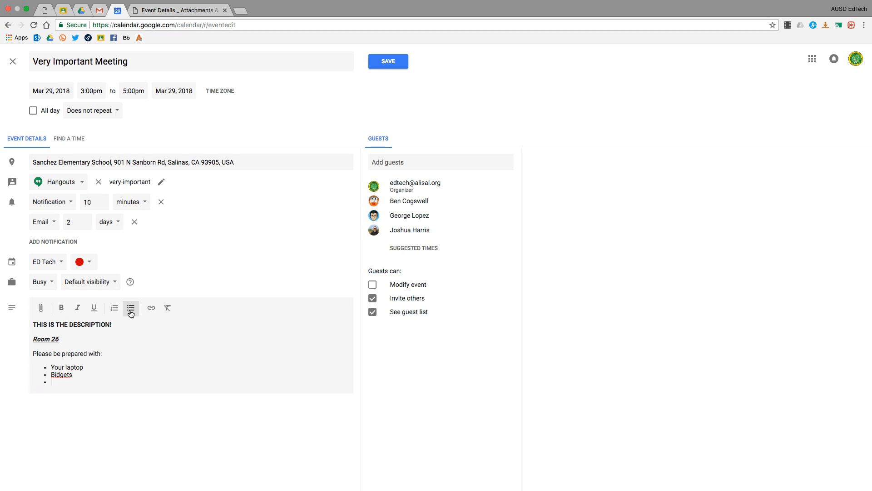
{"action": "key", "text": "BackSpace"}
{"action": "type", "text": "udgets "}
{"action": "type", "text": "reports"}
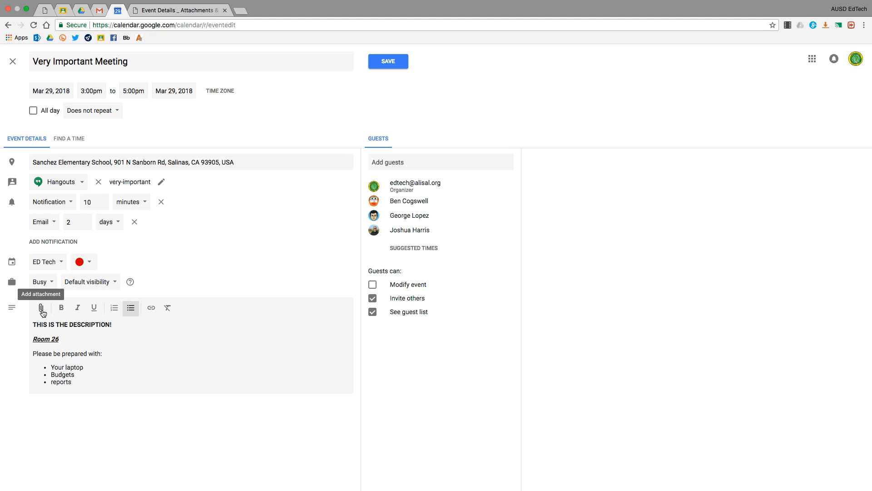
Step: Attach the Google Doc from the Very Important Meeting folder in My Drive to the event
{"action": "left_click", "coordinate": [41, 308]}
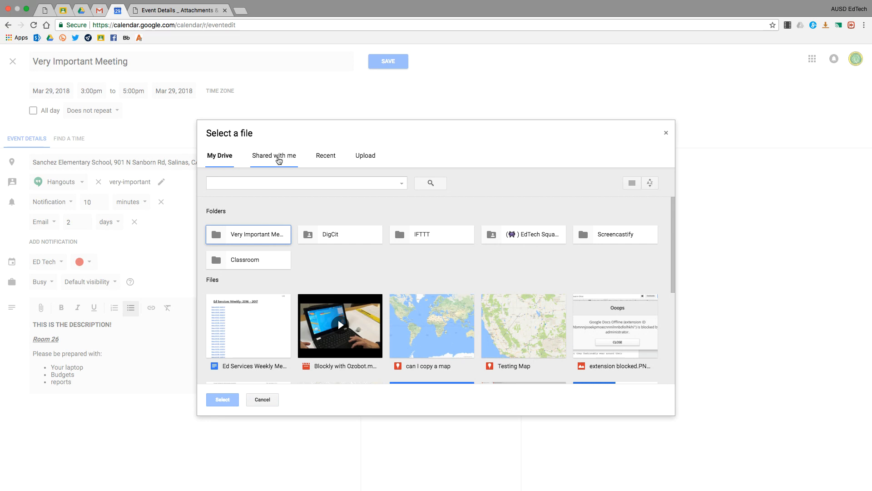
{"action": "left_click", "coordinate": [279, 160]}
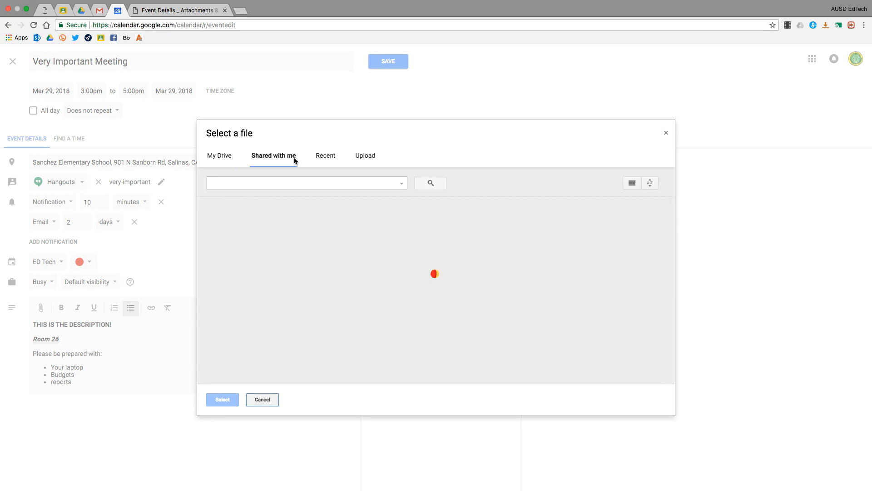
{"action": "left_click", "coordinate": [325, 159]}
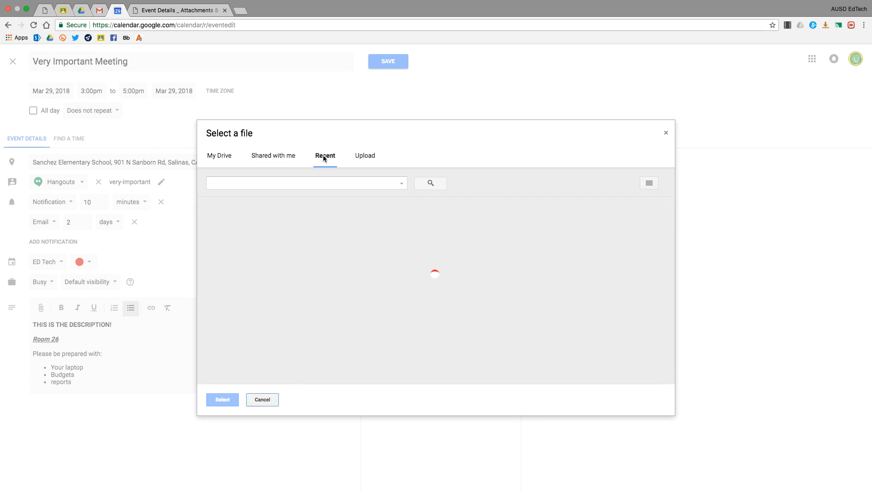
{"action": "left_click", "coordinate": [368, 158]}
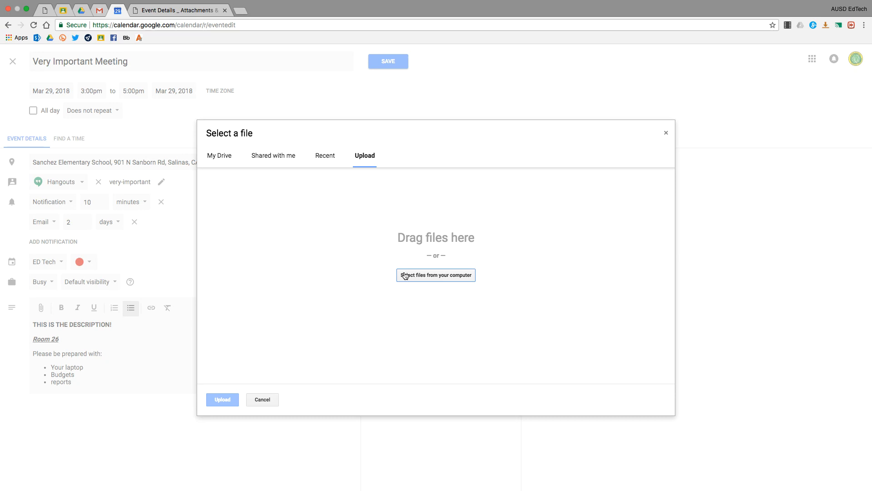
{"action": "left_click", "coordinate": [229, 162]}
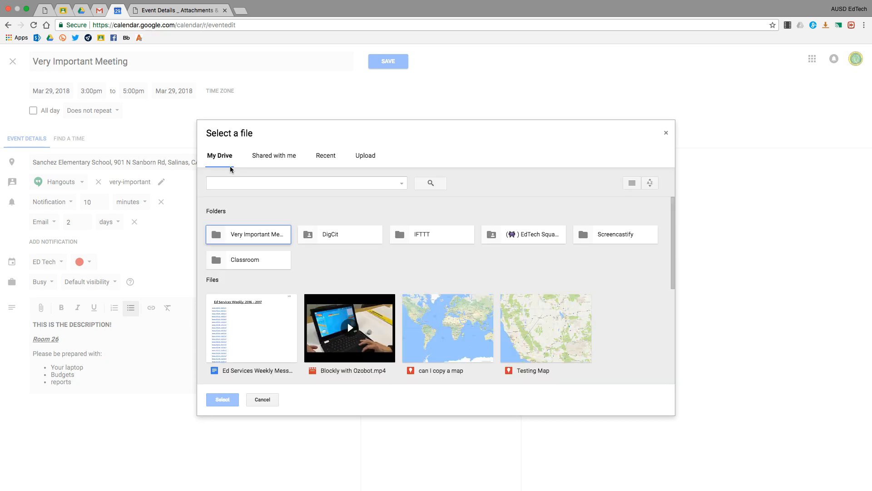
{"action": "double_click", "coordinate": [259, 234]}
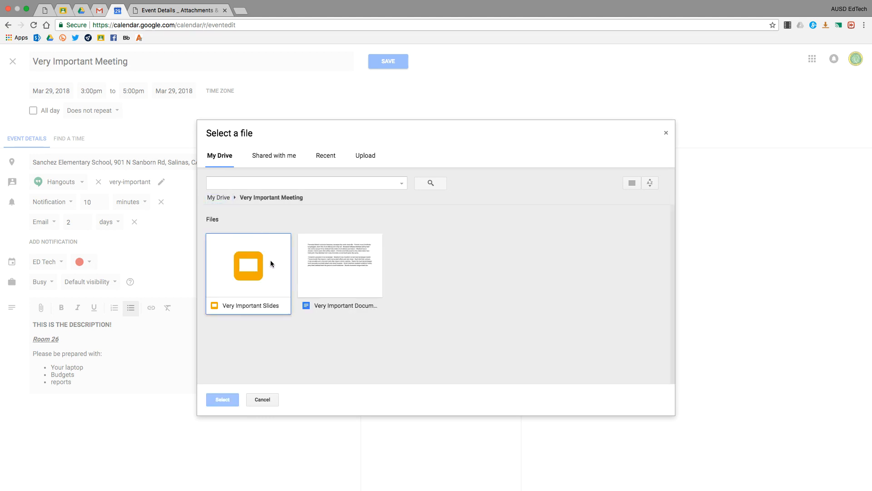
{"action": "left_click", "coordinate": [317, 265]}
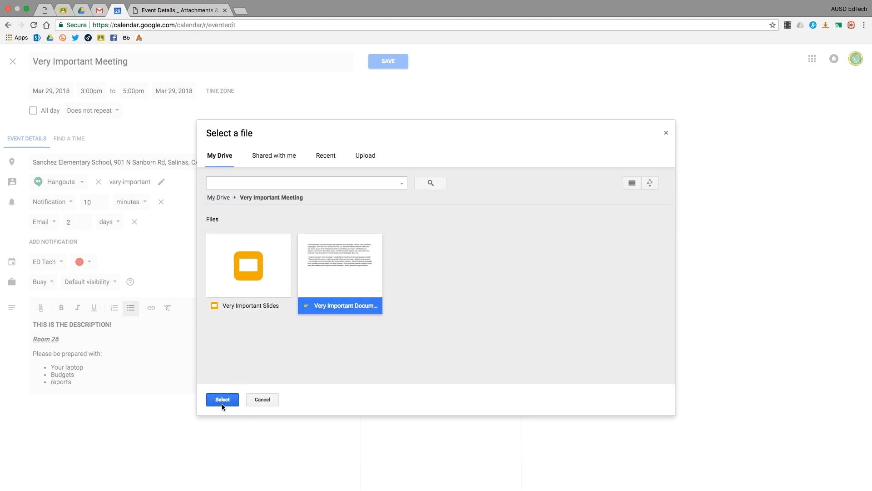
{"action": "left_click", "coordinate": [222, 401]}
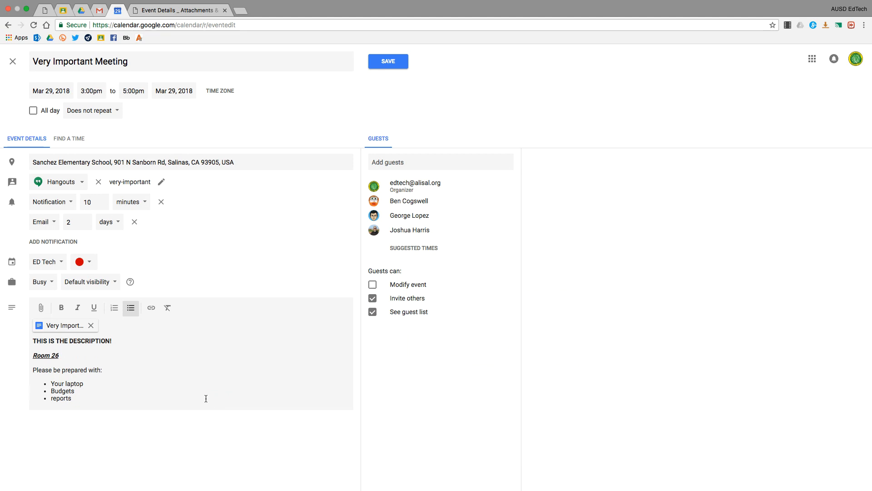
Step: Attach the Very Important Slides file from the same Drive folder to the event
{"action": "left_click", "coordinate": [41, 307]}
{"action": "left_click", "coordinate": [238, 275]}
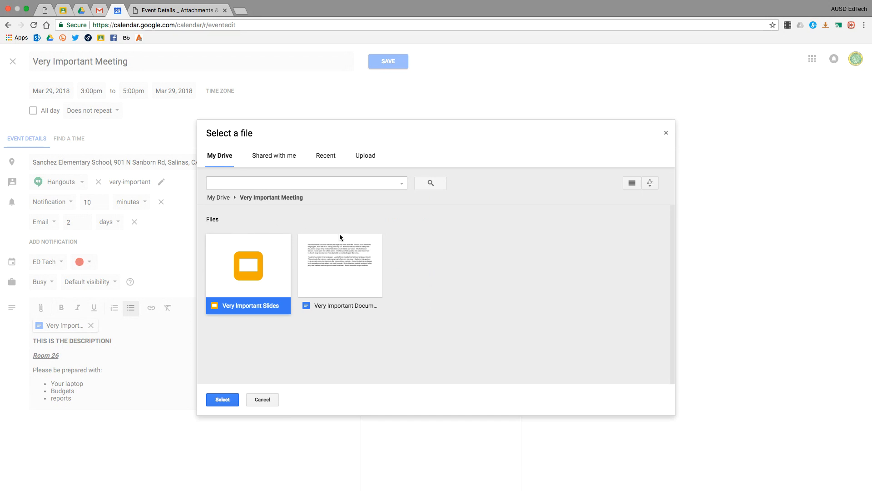
{"action": "left_click", "coordinate": [220, 403]}
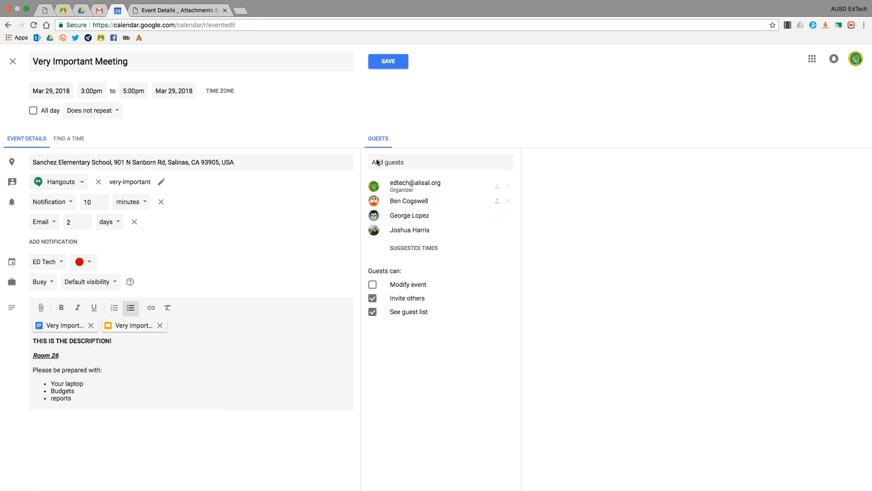
Step: Save the event with invitations sent to guests, sharing the attached Drive files with the guests of this event
{"action": "left_click", "coordinate": [377, 64]}
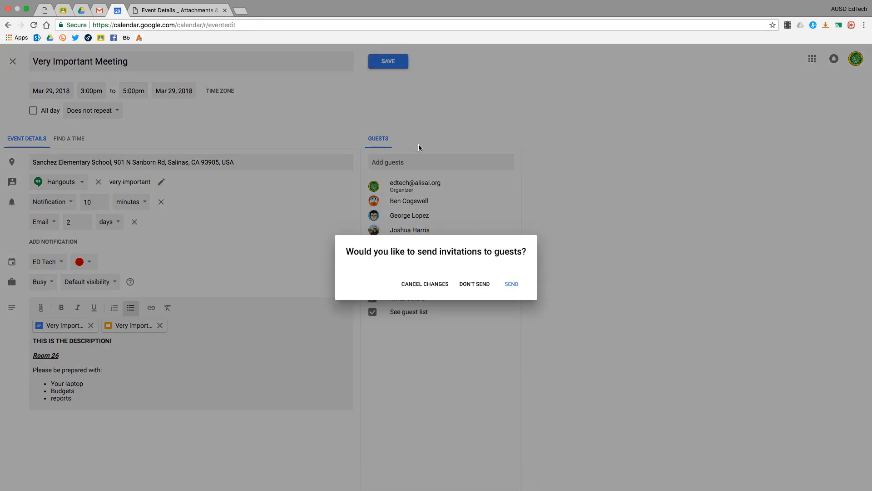
{"action": "left_click", "coordinate": [511, 285]}
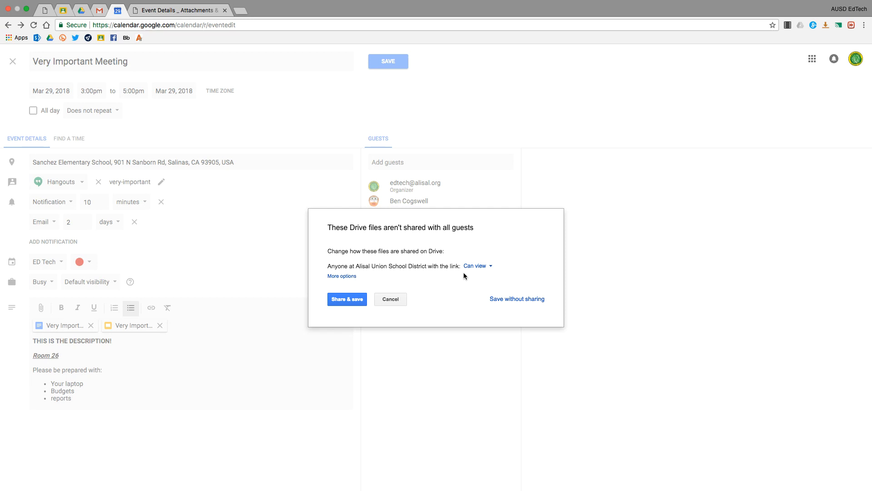
{"action": "left_click", "coordinate": [481, 268]}
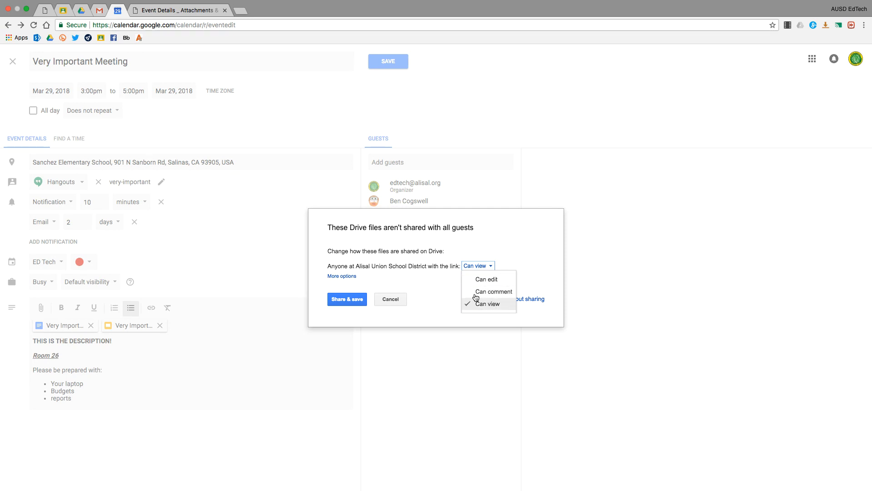
{"action": "left_click", "coordinate": [512, 262]}
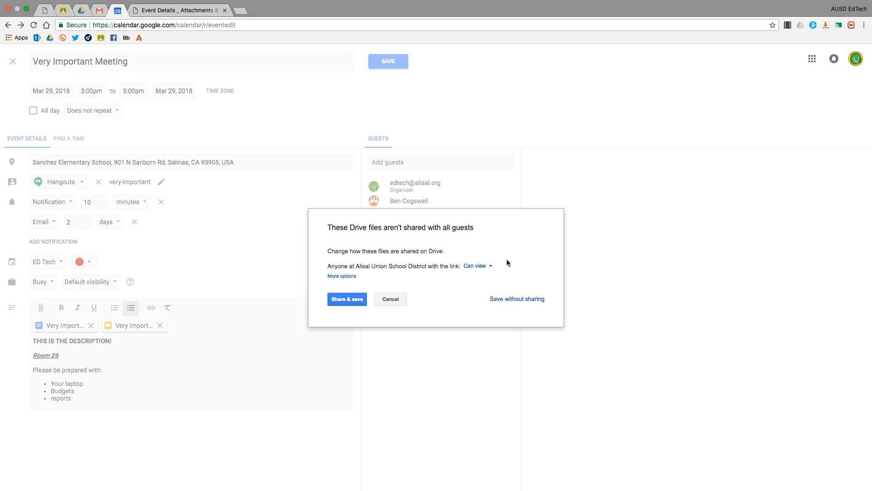
{"action": "left_click", "coordinate": [341, 276]}
{"action": "left_click", "coordinate": [333, 295]}
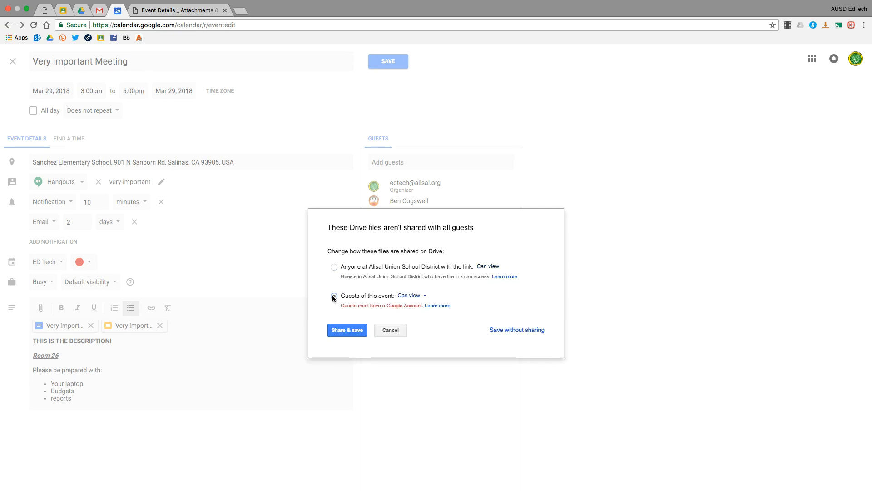
{"action": "left_click", "coordinate": [410, 296]}
{"action": "left_click", "coordinate": [420, 269]}
{"action": "left_click", "coordinate": [350, 334]}
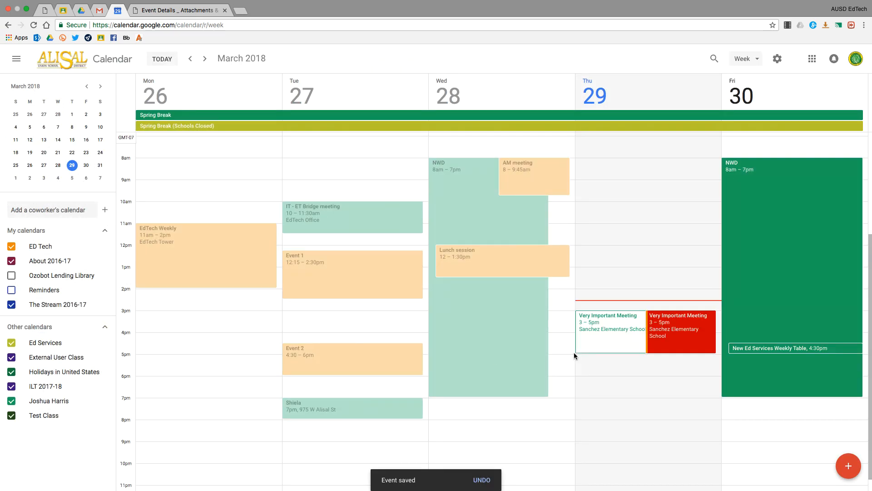
Step: Hide the coworker's calendar under Other calendars and review the details of the Very Important Meeting event on March 29
{"action": "left_click", "coordinate": [12, 400]}
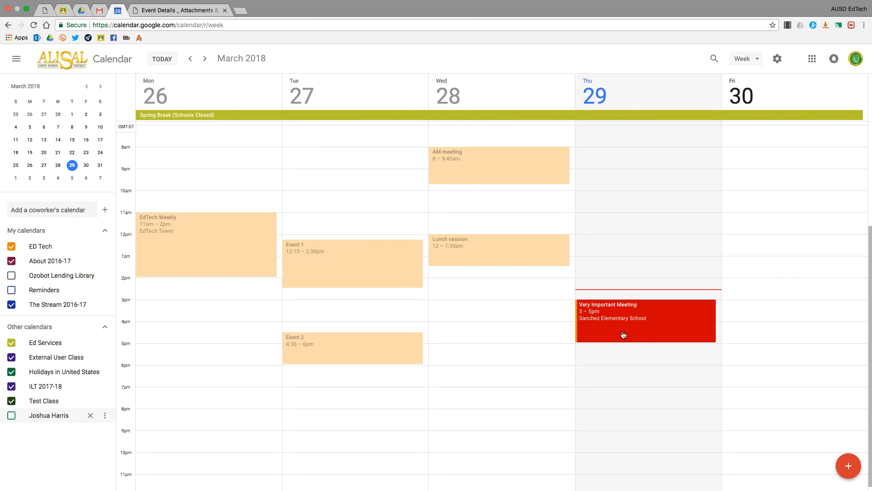
{"action": "left_click", "coordinate": [661, 333]}
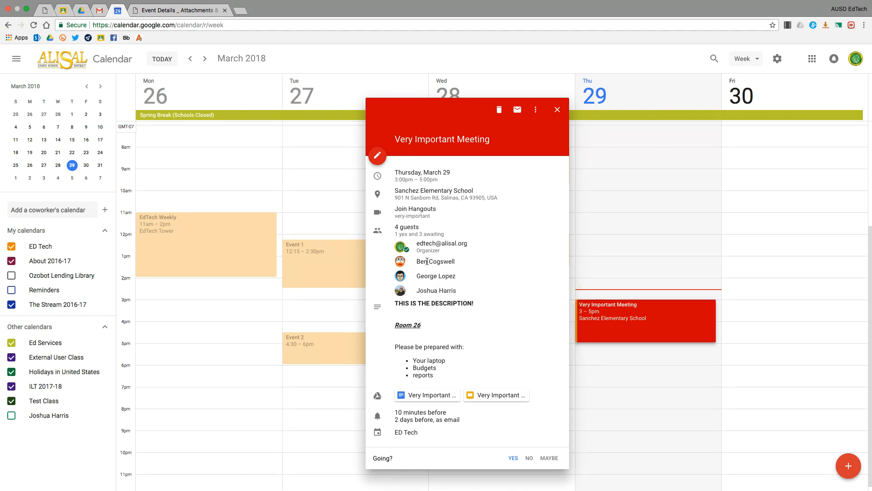
{"action": "mouse_move", "coordinate": [416, 291]}
{"action": "left_click", "coordinate": [604, 359]}
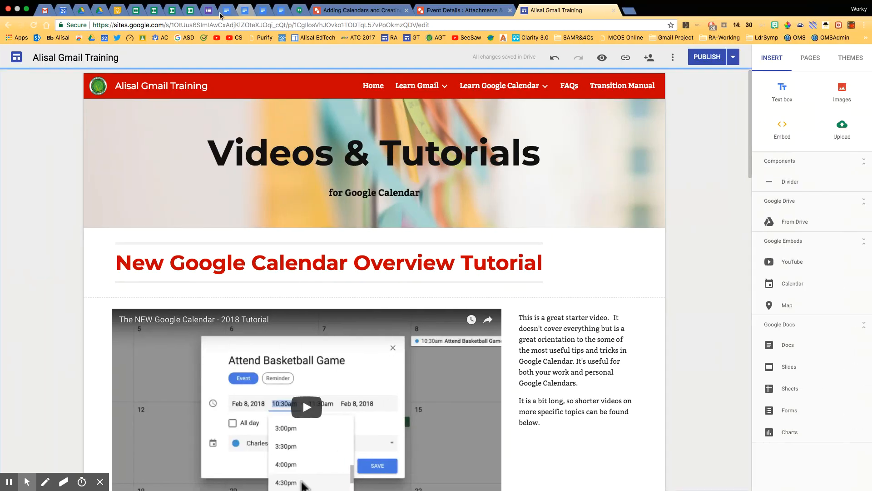
Step: In the invited guest's own calendar, switch to the week view and accept the Very Important Meeting invitation
{"action": "left_click", "coordinate": [63, 10]}
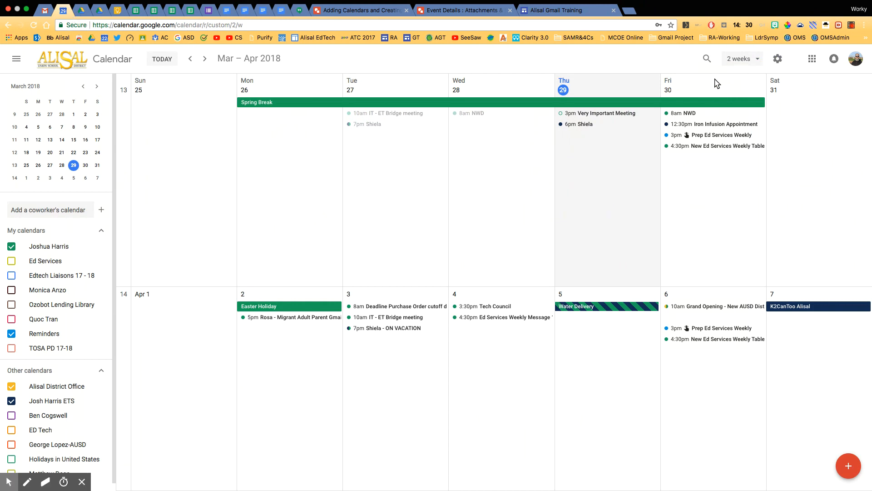
{"action": "left_click", "coordinate": [163, 59]}
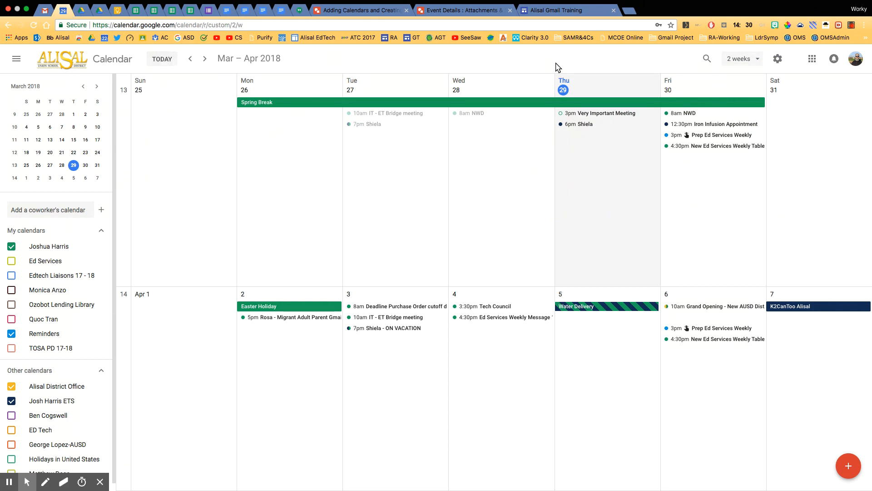
{"action": "key", "text": "w"}
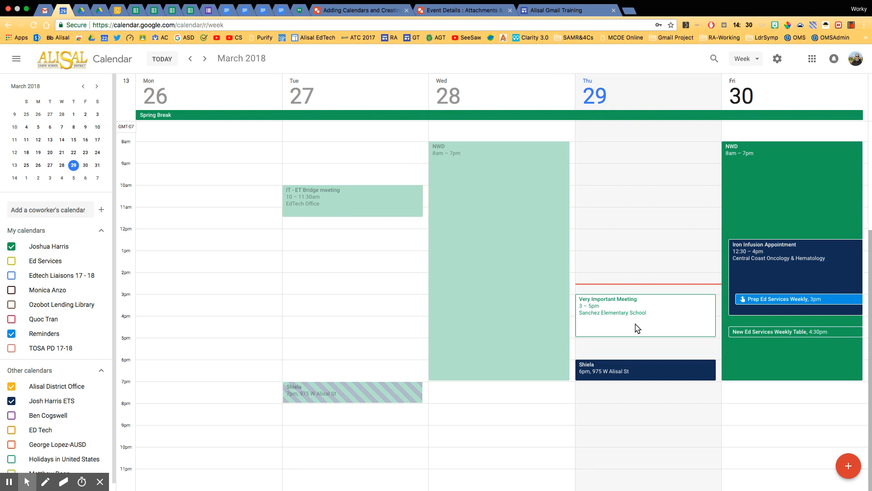
{"action": "left_click", "coordinate": [675, 319]}
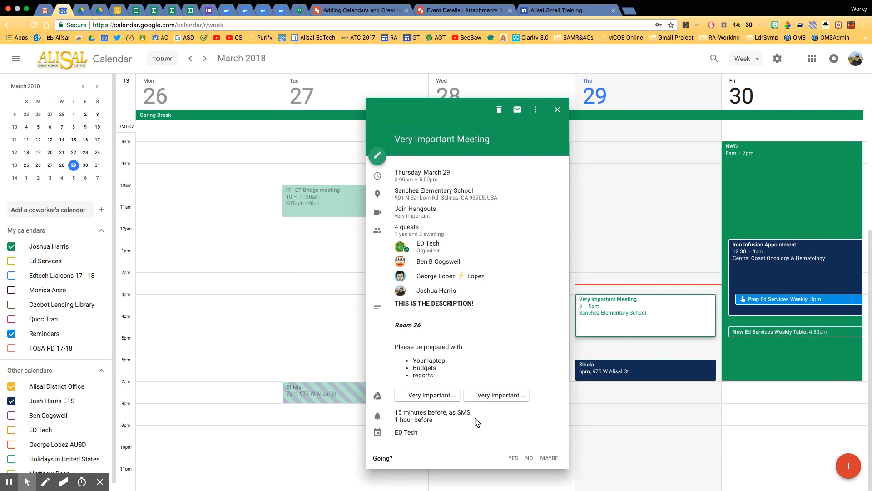
{"action": "left_click", "coordinate": [513, 458]}
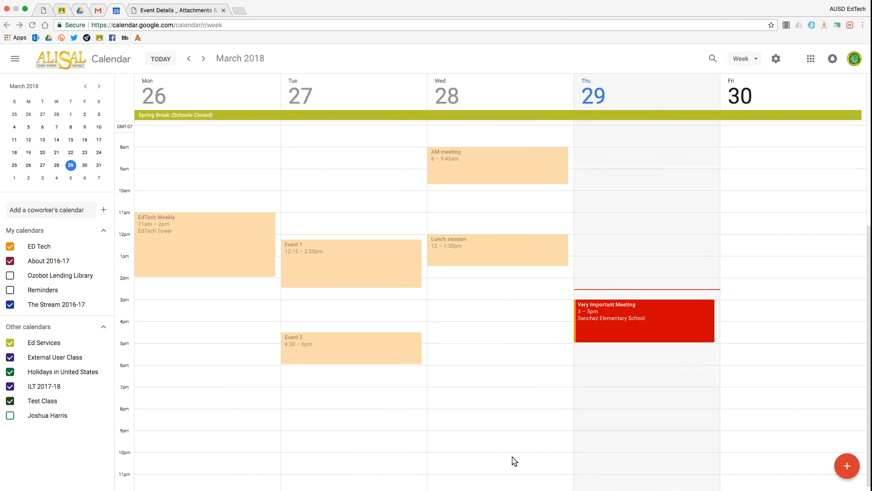
Step: Back in the organizer's calendar, check the guest's response in the Very Important Meeting details
{"action": "left_click", "coordinate": [647, 333]}
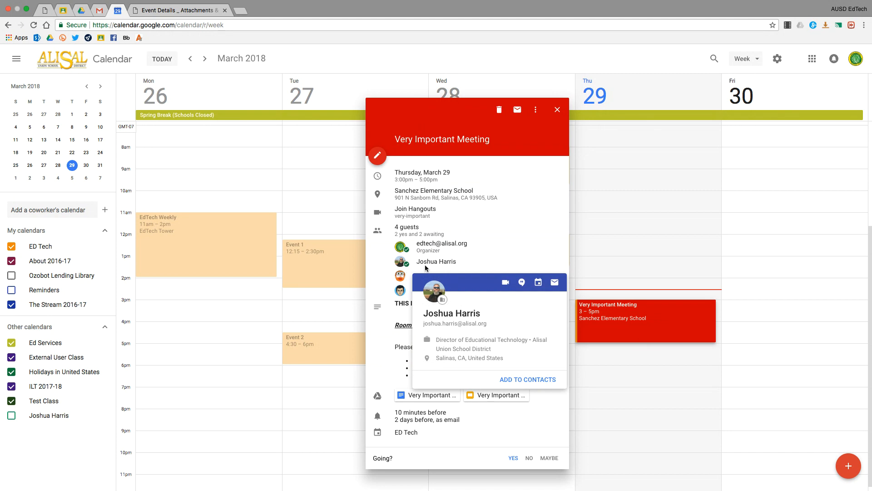
{"action": "mouse_move", "coordinate": [426, 268]}
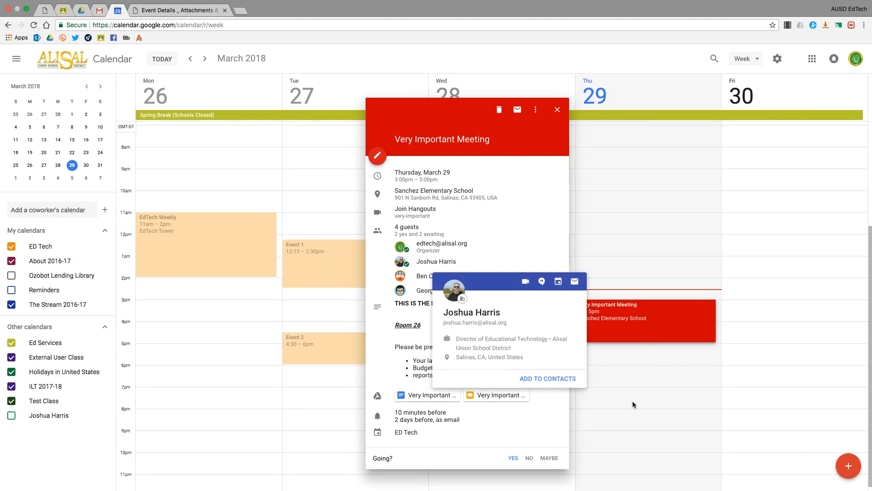